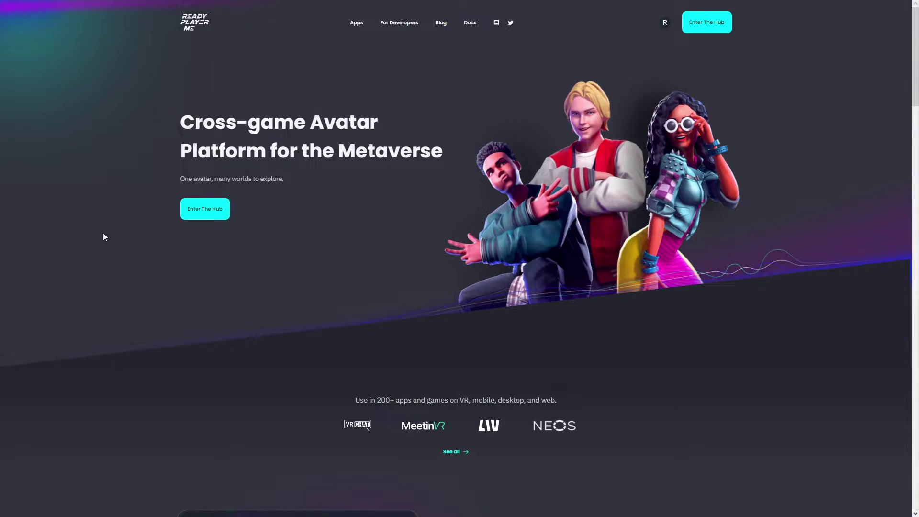
- Start a new full-body, masculine avatar in the hub and continue without a photo
left_click(205, 210)
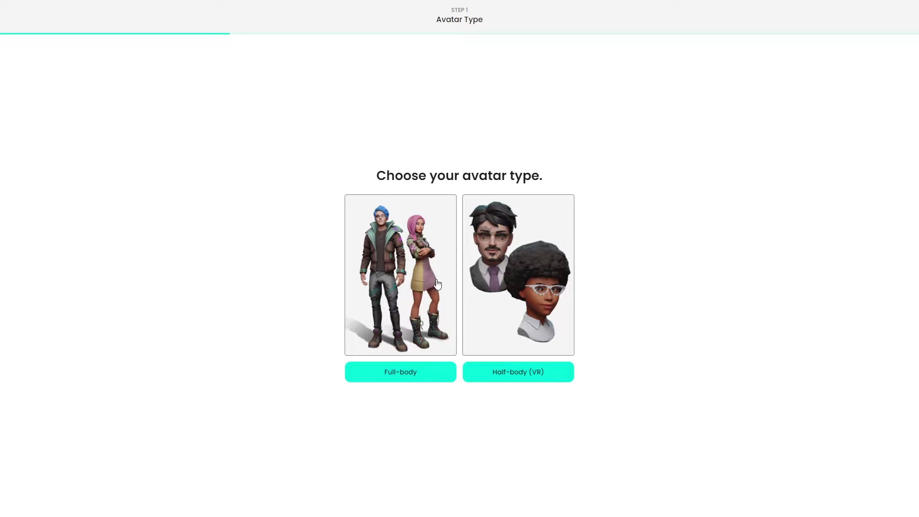
left_click(395, 372)
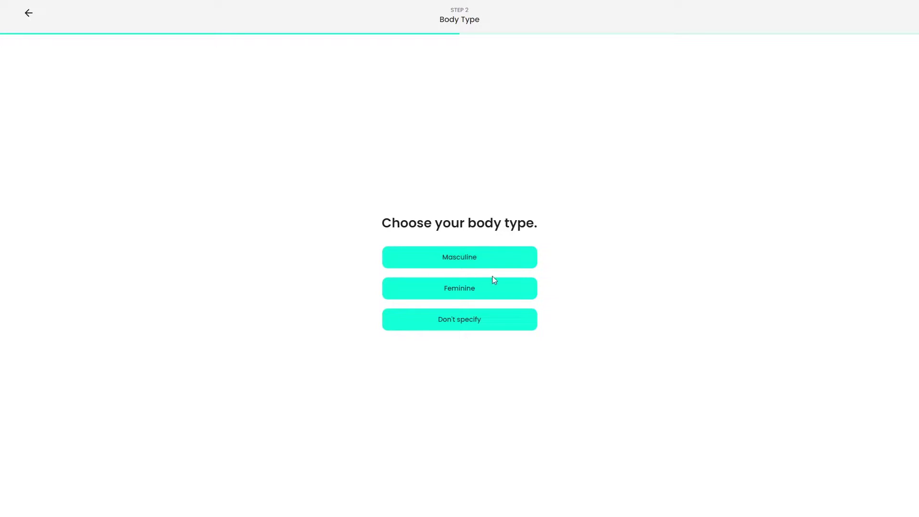
left_click(427, 265)
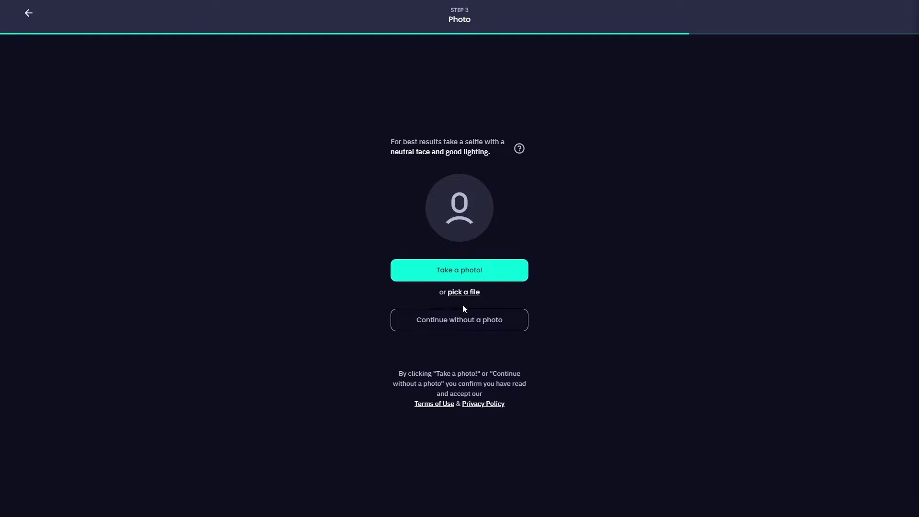
left_click(440, 328)
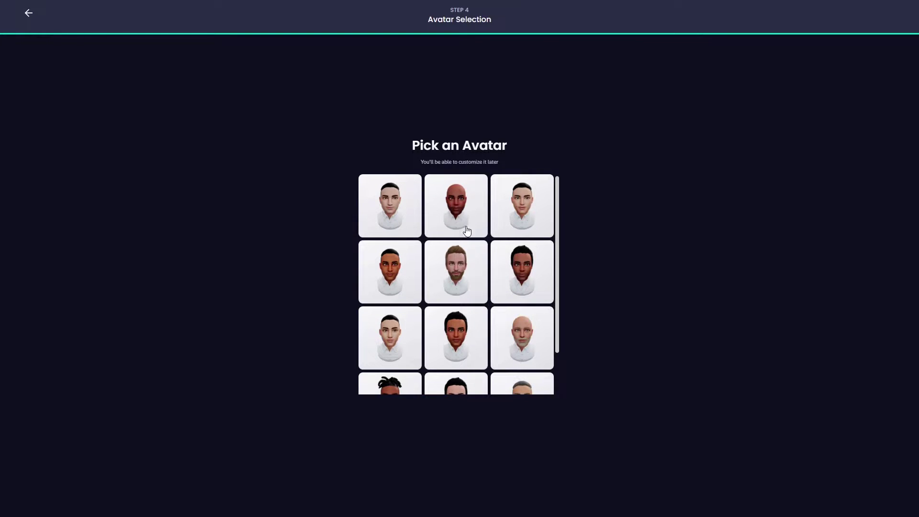
- Load the dark-haired preset avatar, then return to the Photo step to browse for a photo
scroll(479, 233, "down", 2)
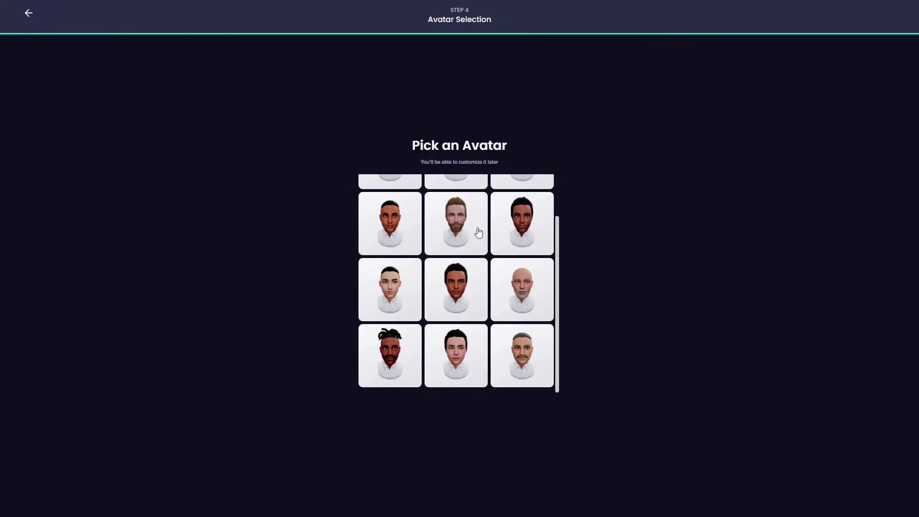
left_click(448, 354)
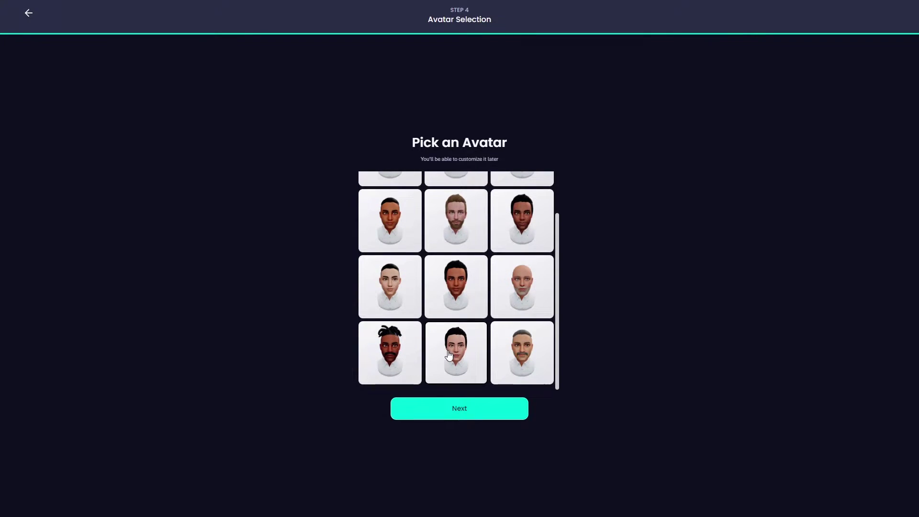
left_click(449, 414)
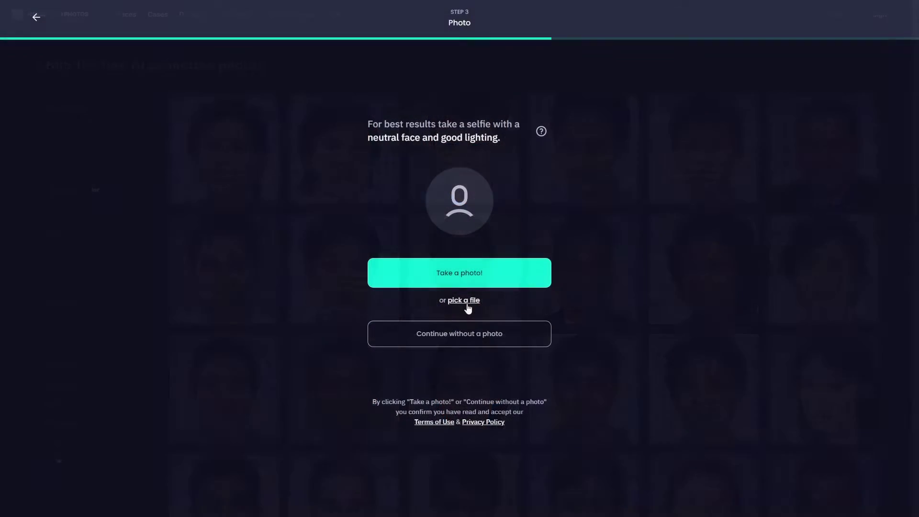
left_click(467, 302)
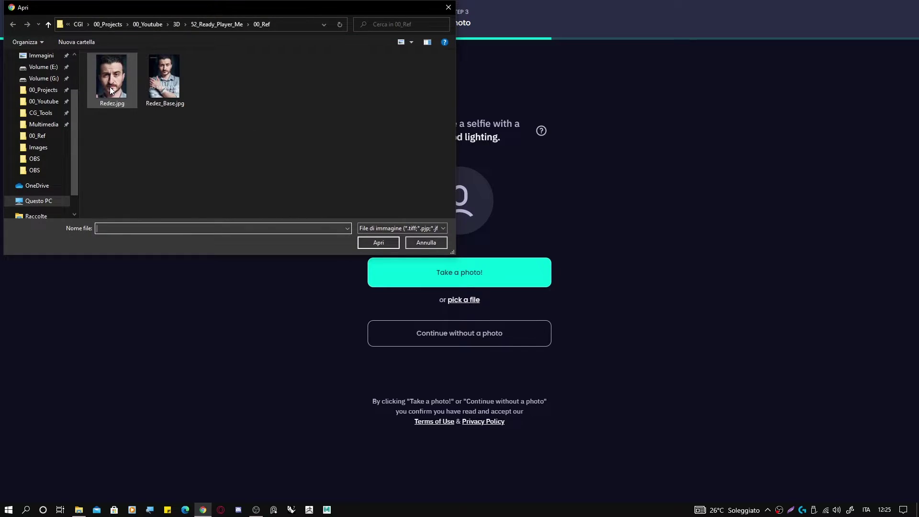
- Load the face photo and accept it to generate the bearded full-body avatar
double_click(110, 89)
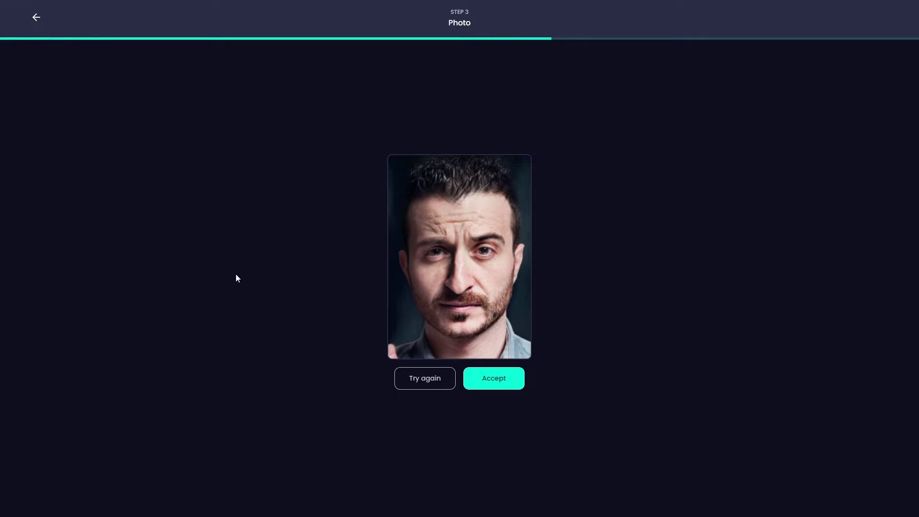
left_click(506, 383)
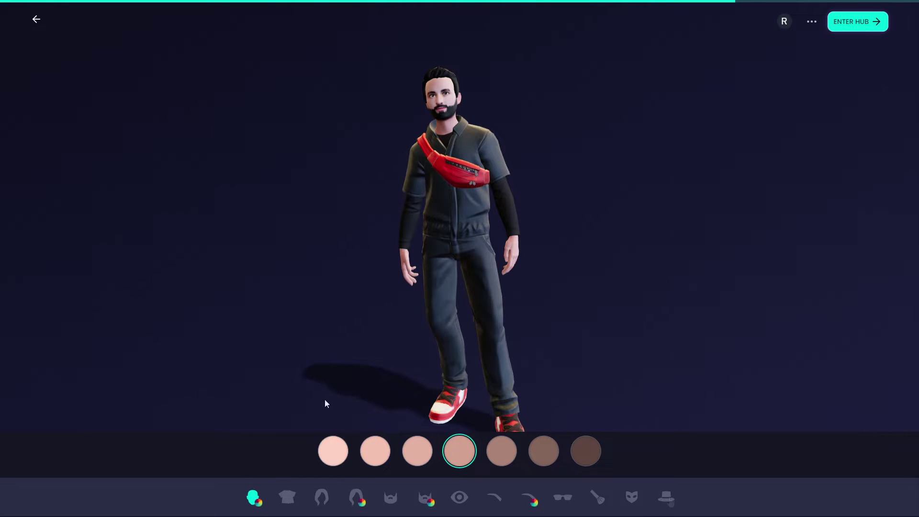
- Dress the avatar in the dark button-up shirt outfit with belted black trousers and boots
left_click(289, 497)
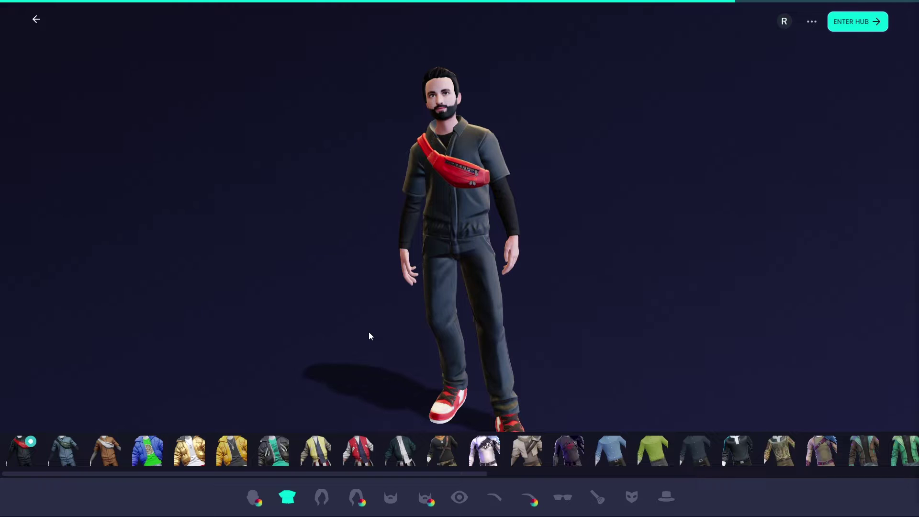
left_click(701, 448)
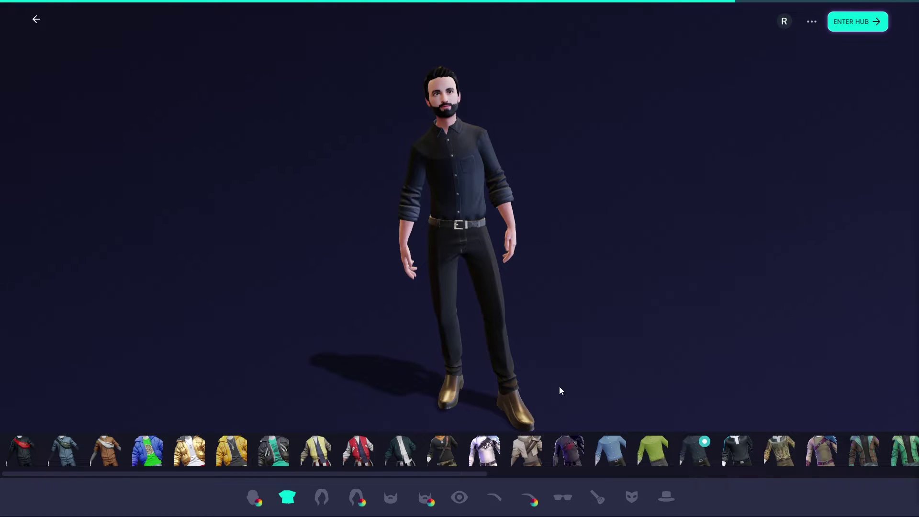
left_click(421, 498)
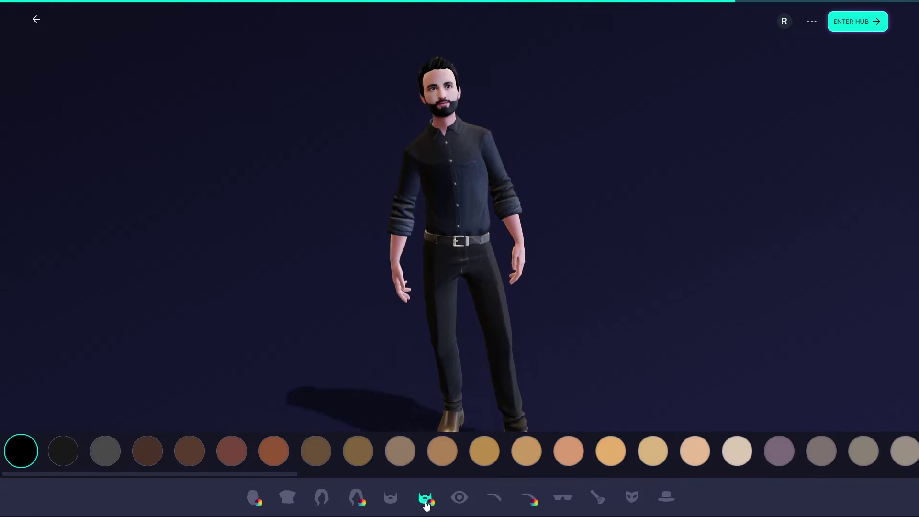
- Scroll the beard swatches and try maroon, bright red, dark rust and rust-orange beard colours
left_click_drag(622, 454, 72, 454)
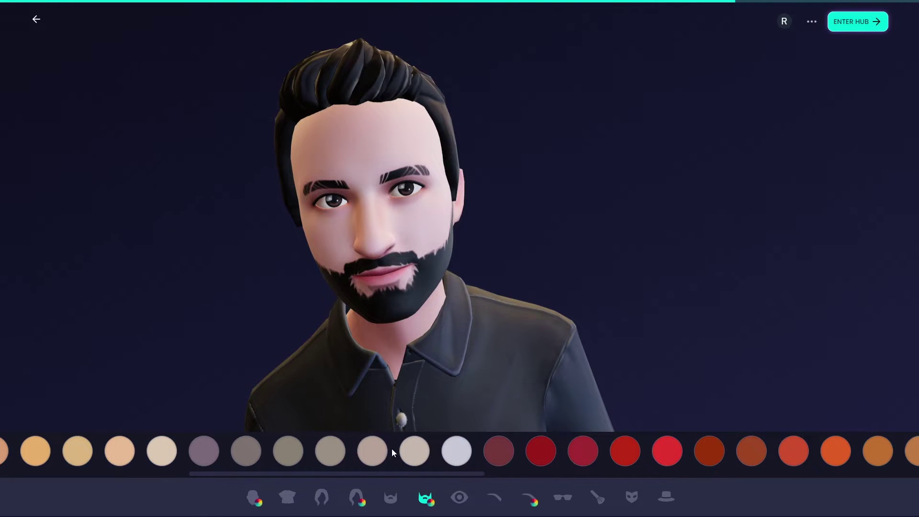
left_click_drag(445, 454, 285, 442)
left_click(369, 448)
mouse_move(447, 292)
left_mouse_down()
mouse_move(505, 276)
mouse_move(468, 280)
left_mouse_up()
left_click(545, 455)
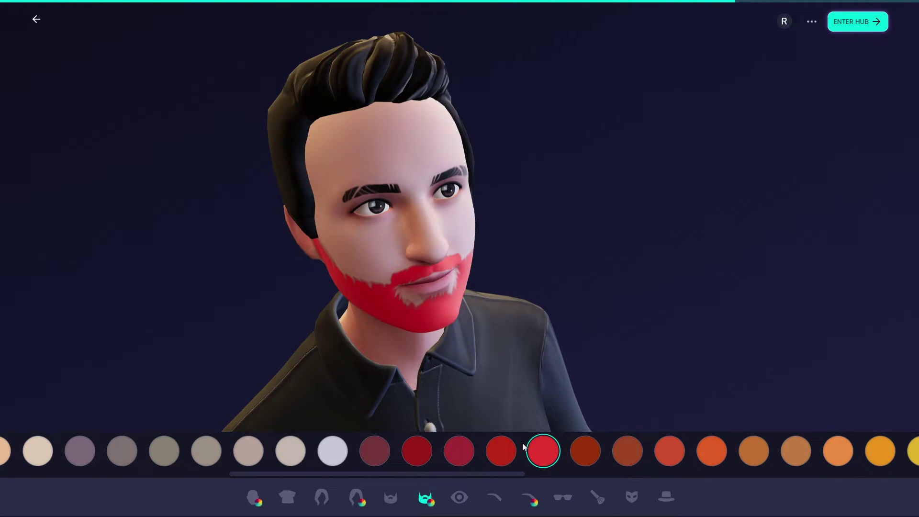
left_click(582, 457)
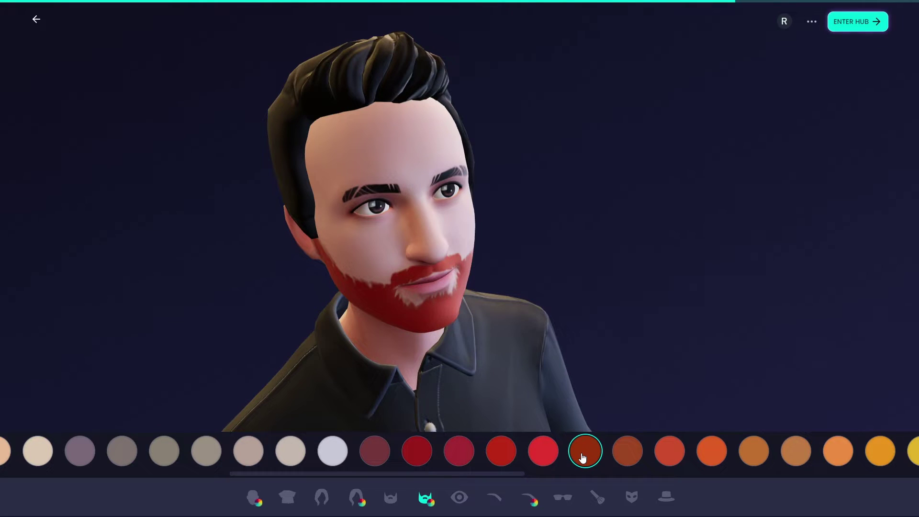
left_click(631, 453)
left_click(582, 453)
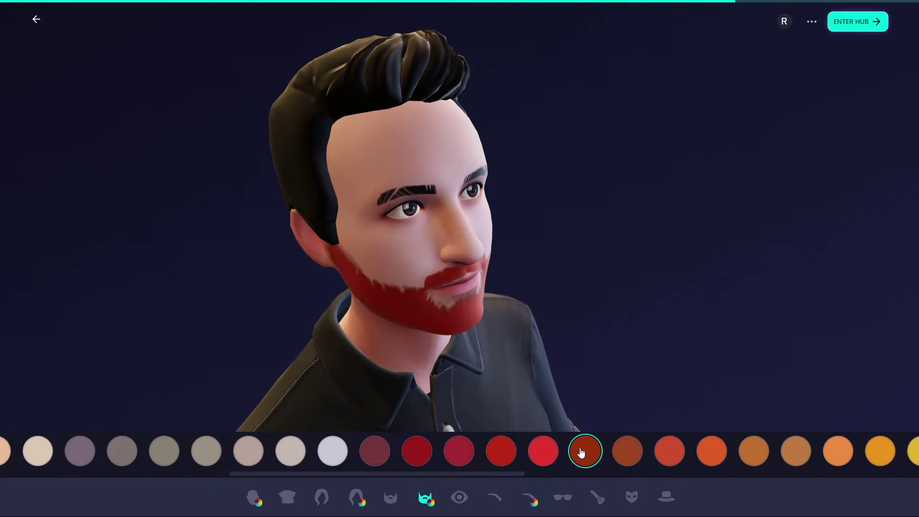
- Compare red, crimson, dark red and rust-red beard shades, settling on maroon
left_click(512, 457)
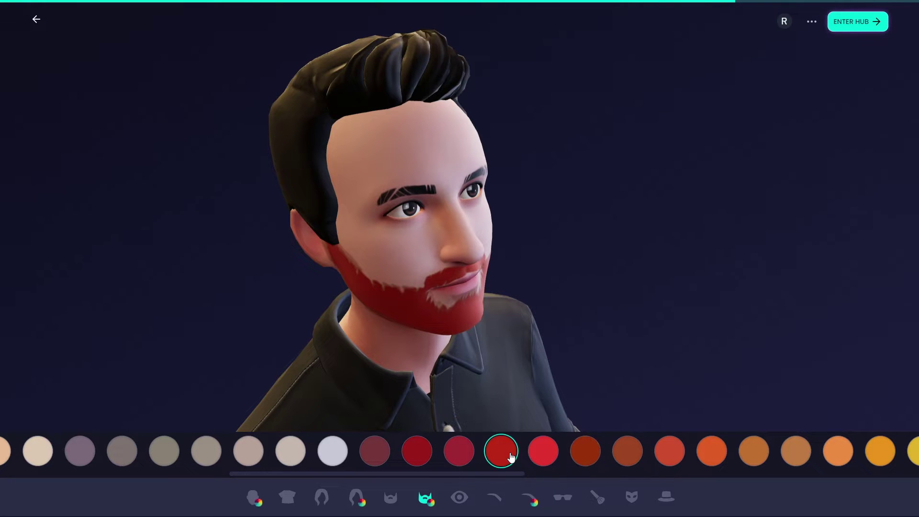
left_click(453, 460)
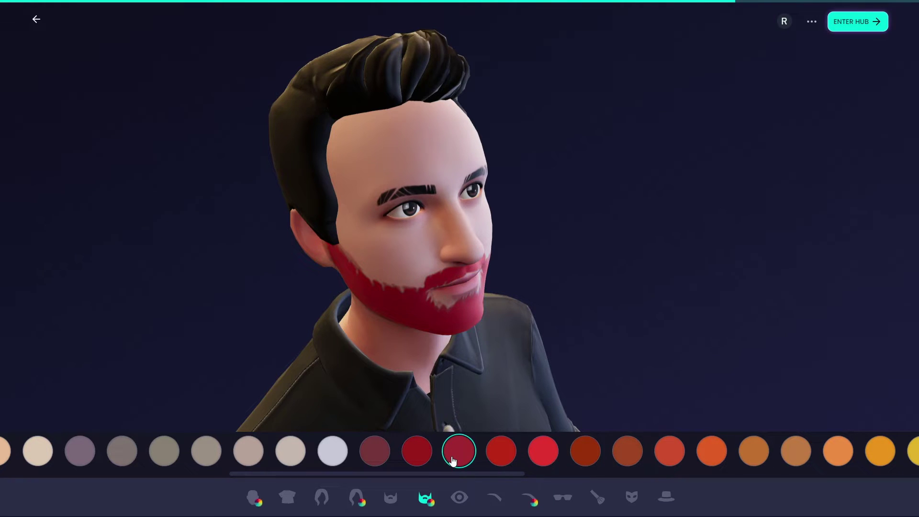
left_click(427, 458)
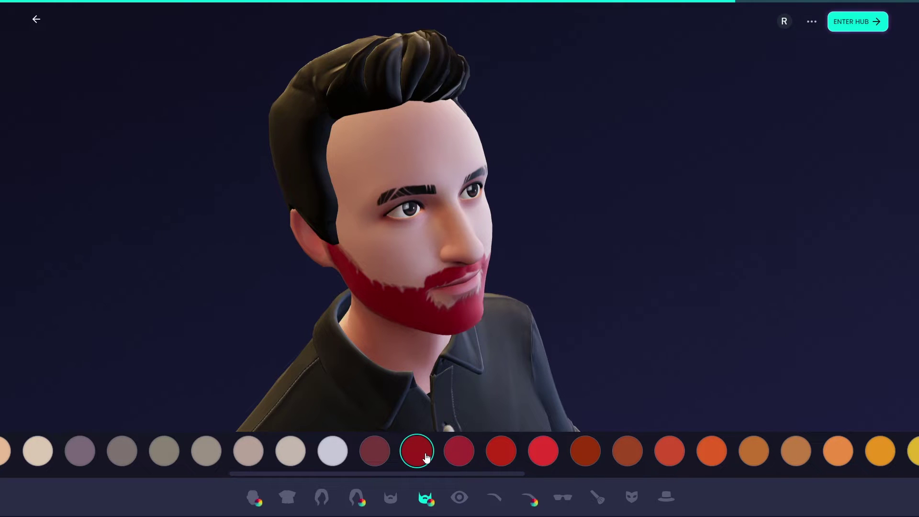
left_click(374, 452)
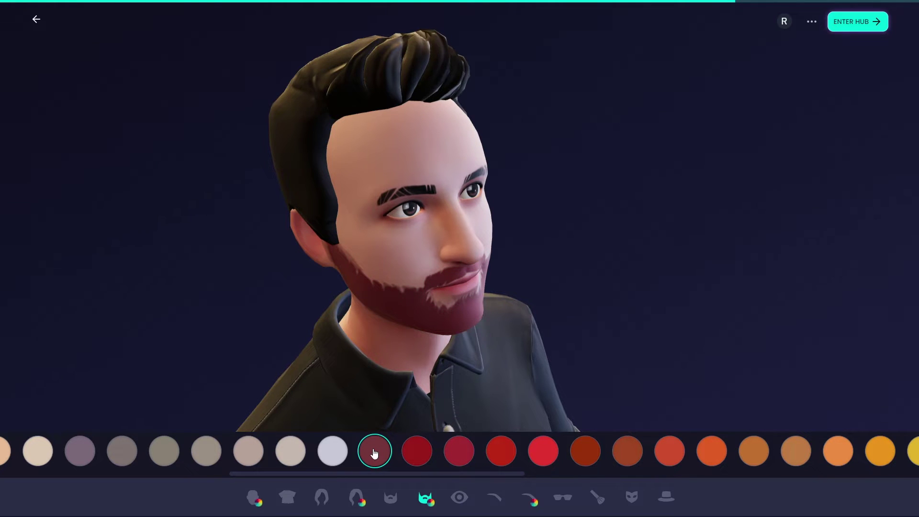
mouse_move(420, 317)
left_mouse_down()
mouse_move(445, 293)
mouse_move(384, 295)
mouse_move(418, 289)
left_mouse_up()
left_click(617, 452)
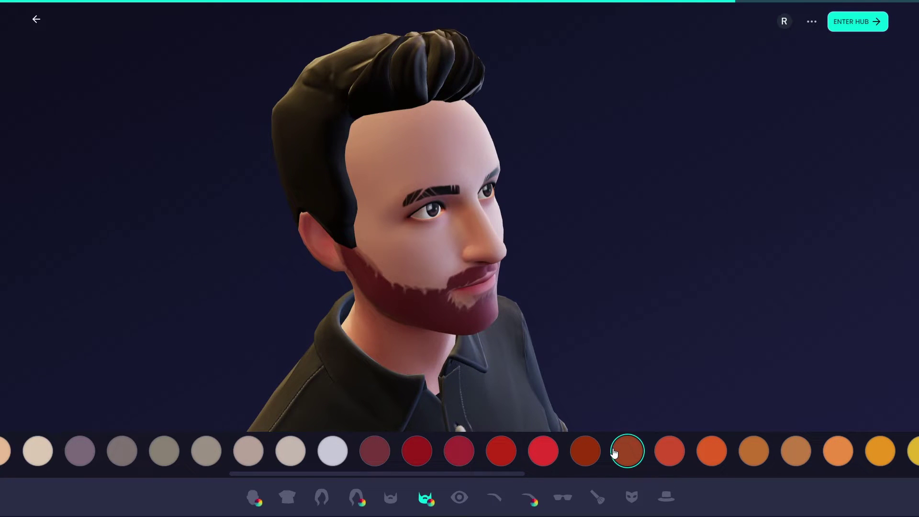
left_click(371, 456)
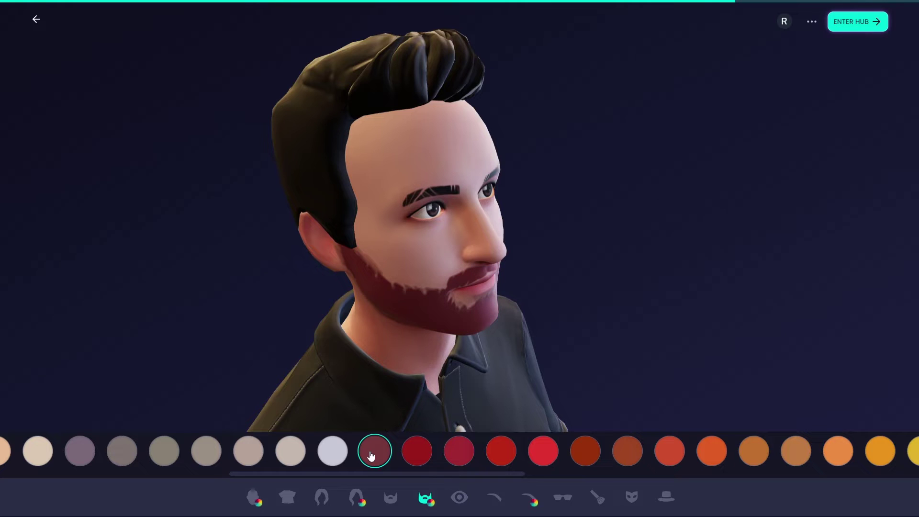
mouse_move(563, 315)
left_mouse_down()
mouse_move(517, 308)
mouse_move(559, 279)
left_mouse_up()
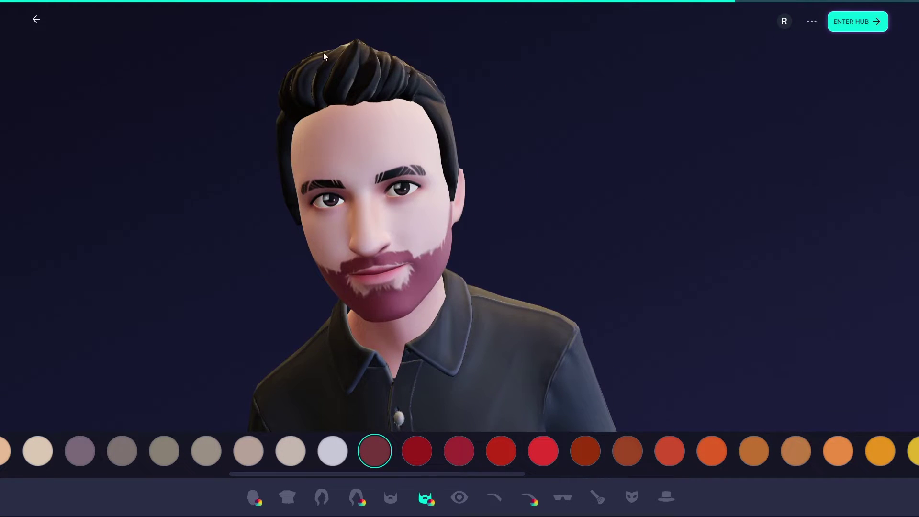
- Save the maroon-bearded avatar to the hub, then reopen it in the editor
left_click(860, 23)
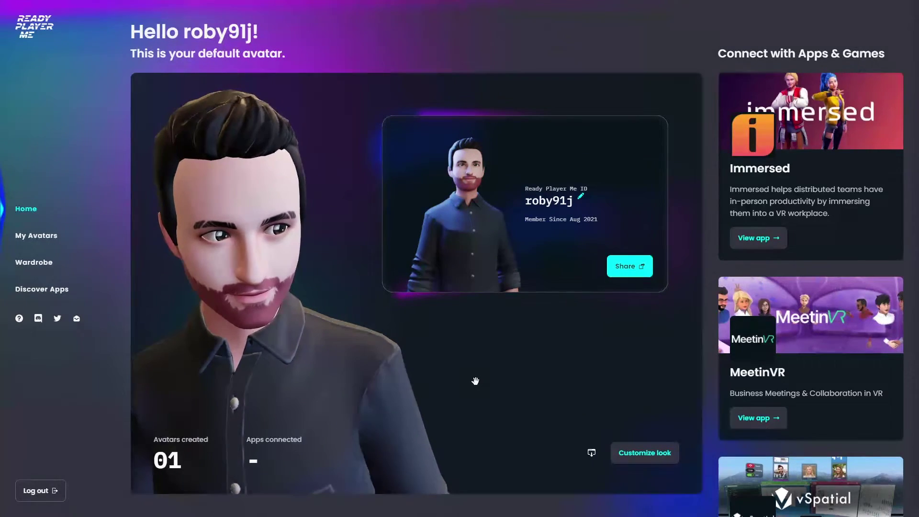
left_click(645, 452)
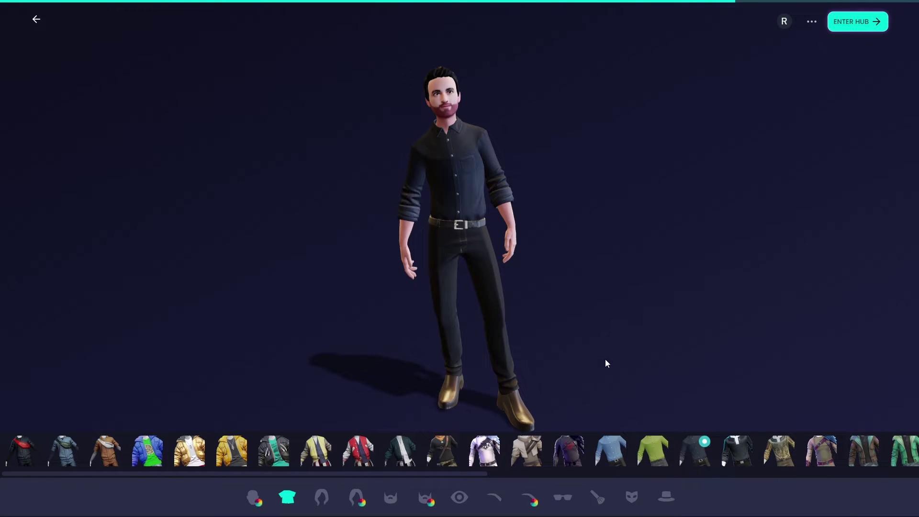
- Change the avatar's eyes to lighter brown and try aviator sunglasses
left_click(459, 498)
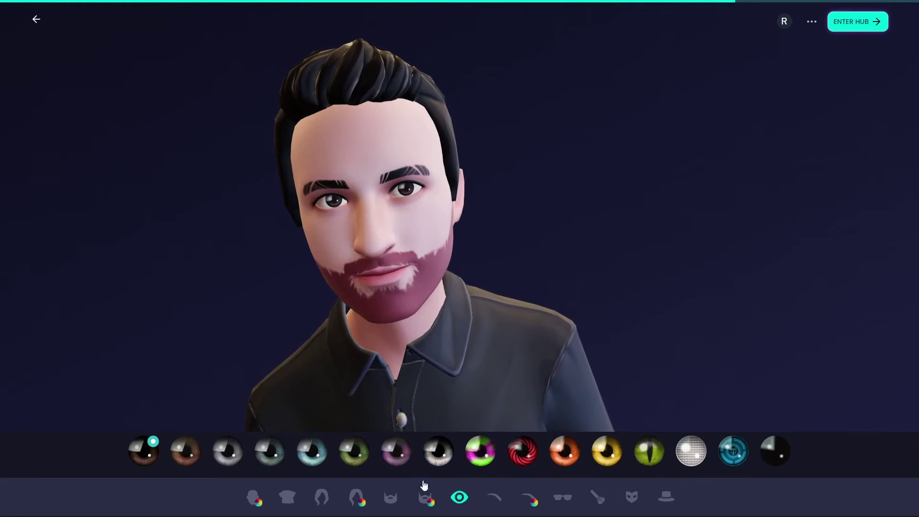
left_click(186, 457)
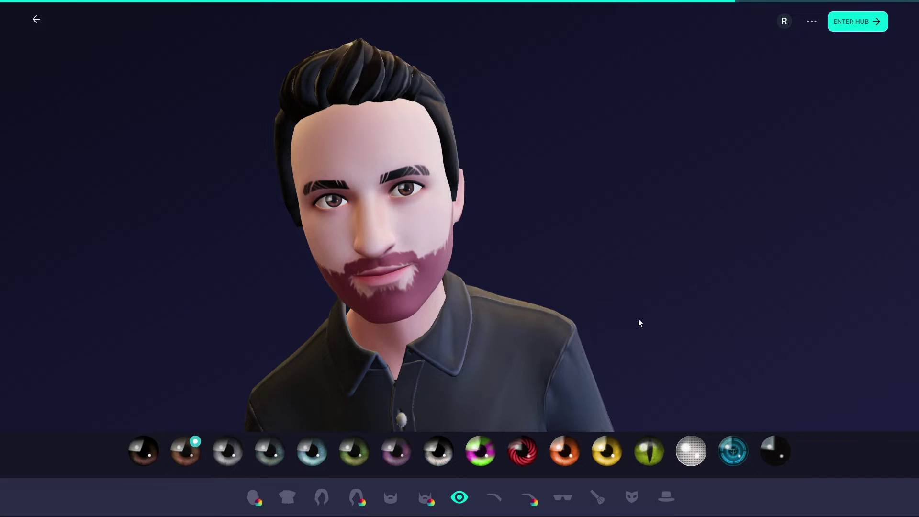
left_click(563, 498)
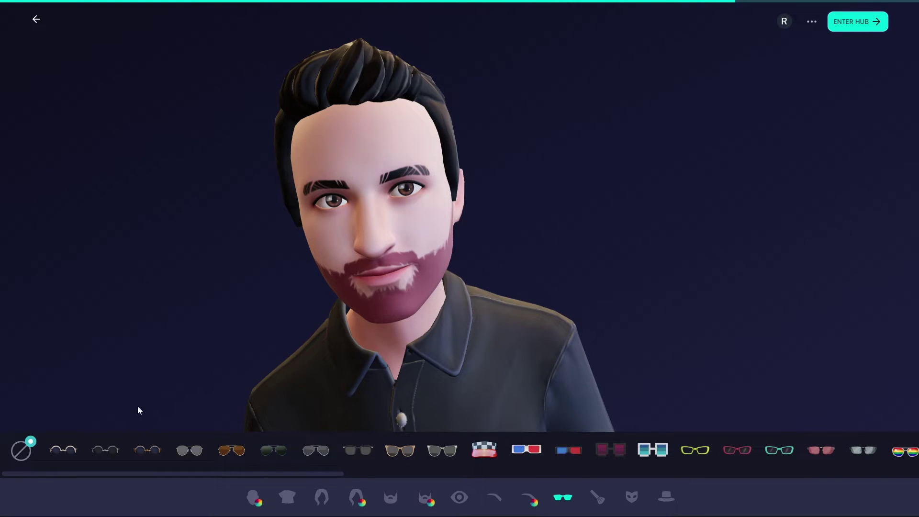
left_click(315, 452)
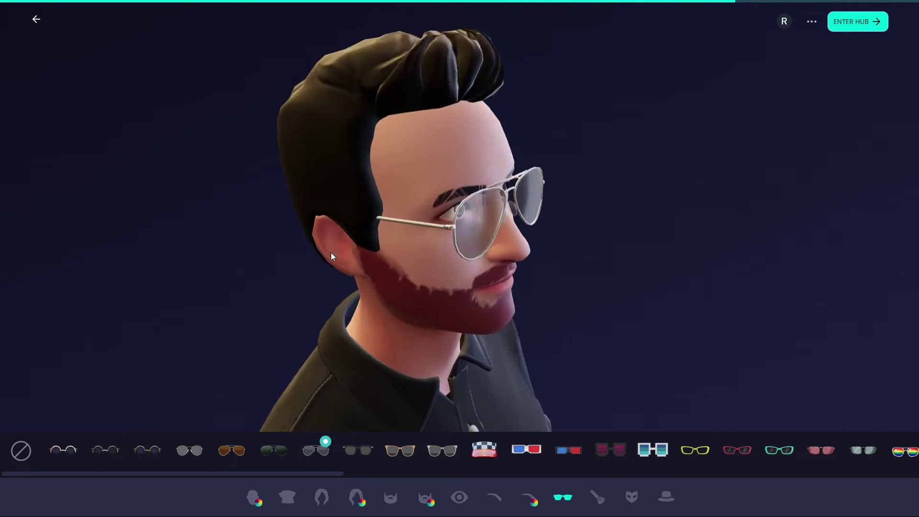
- Swap the aviators for dark-tinted rectangular sunglasses and return to the hub
left_click_drag(737, 450, 353, 444)
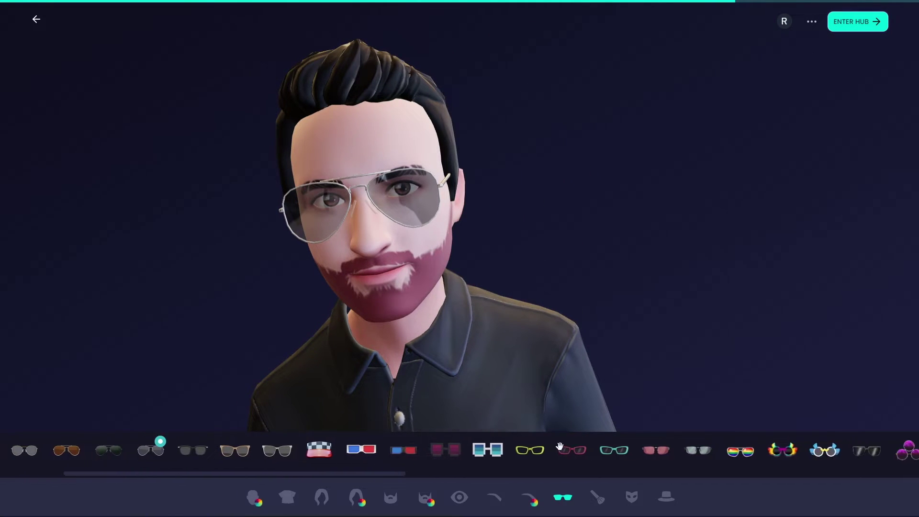
scroll(311, 449, "right", 5)
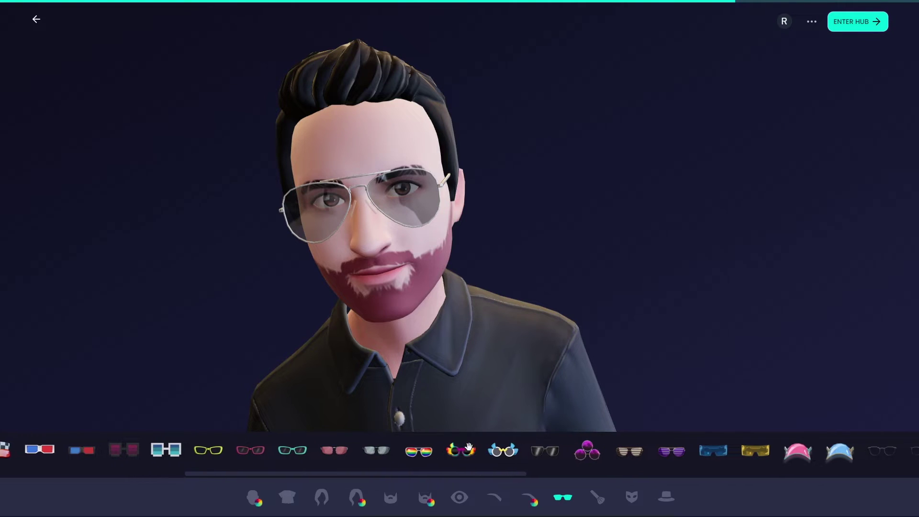
left_click_drag(308, 448, 117, 459)
left_click_drag(554, 447, 422, 450)
left_click(656, 450)
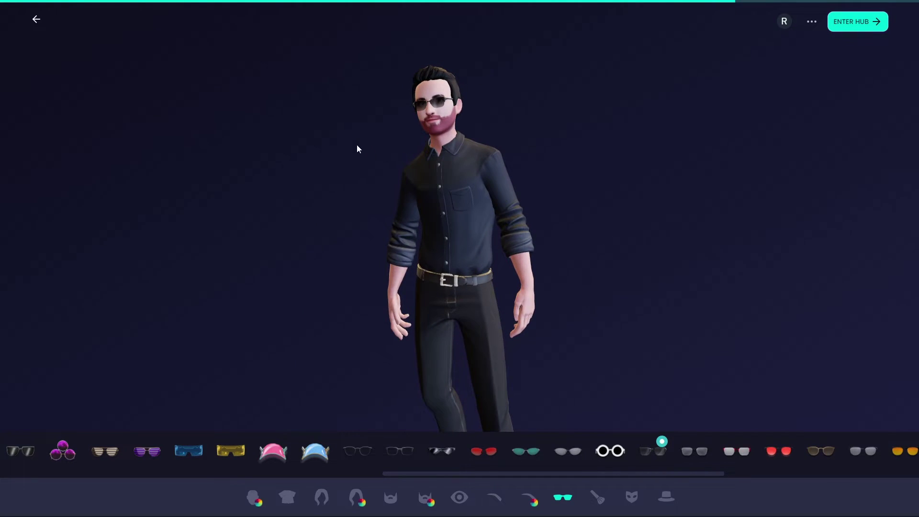
left_click(854, 28)
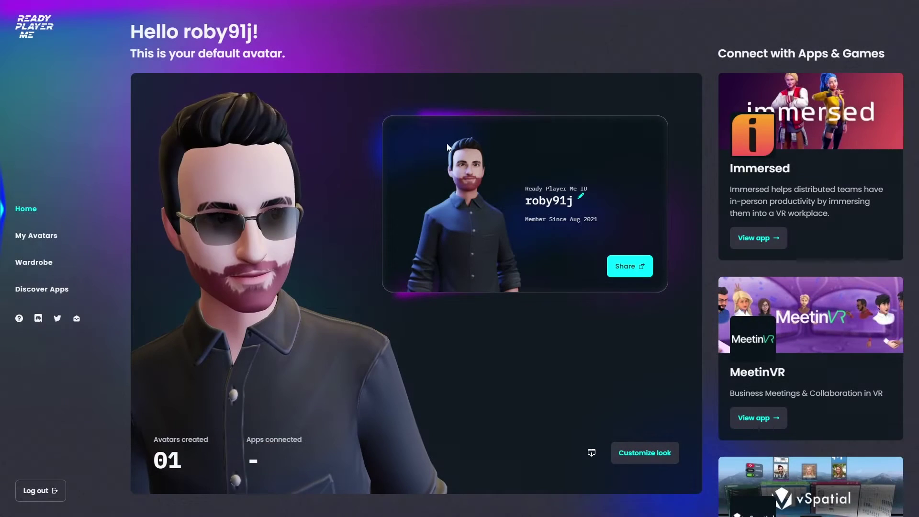
- Replace the Ready Player Me ID with a new username, then go to My Avatars
left_click(582, 200)
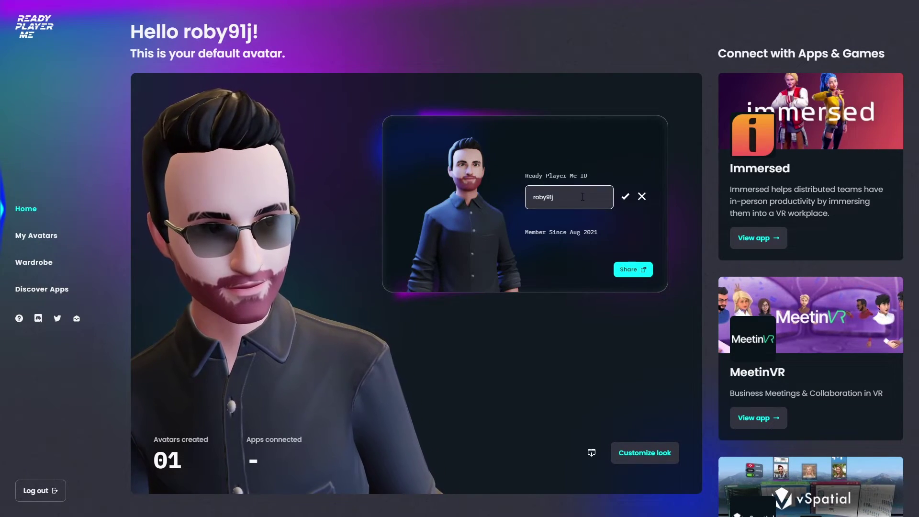
key("ctrl+a")
type("R")
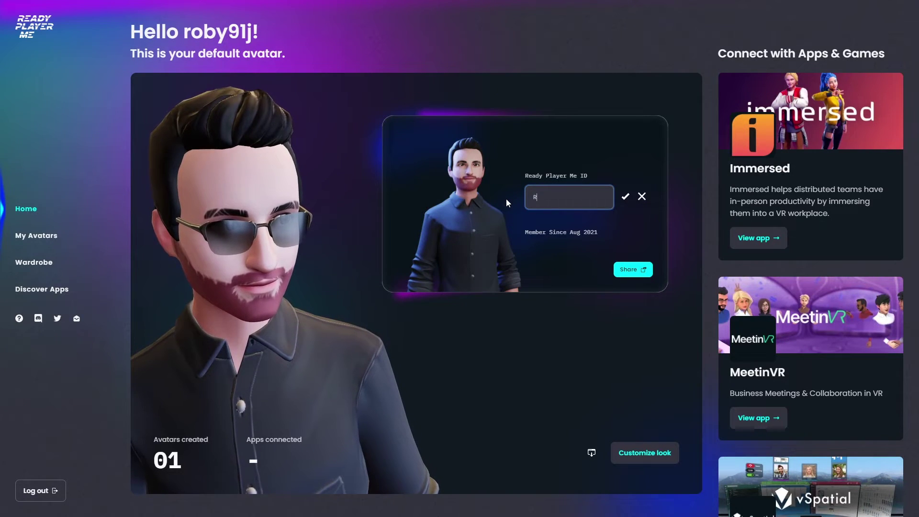
type("edez")
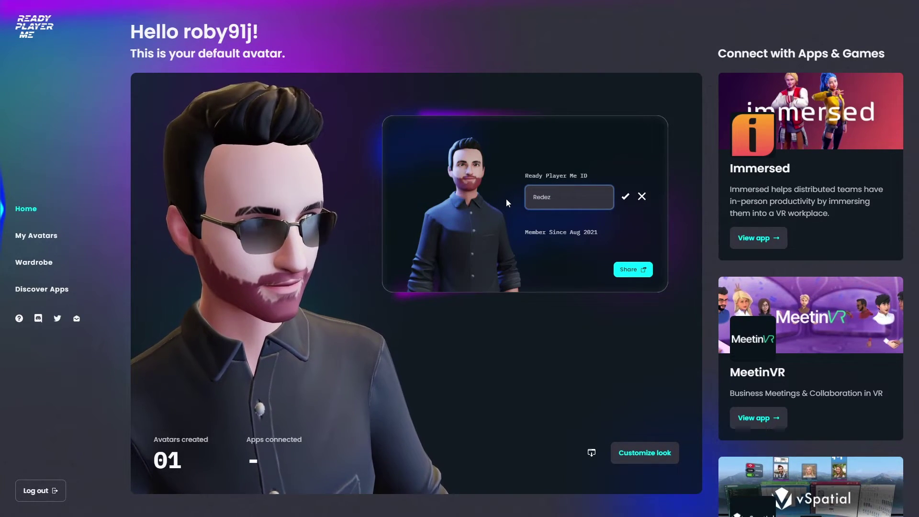
left_click(625, 197)
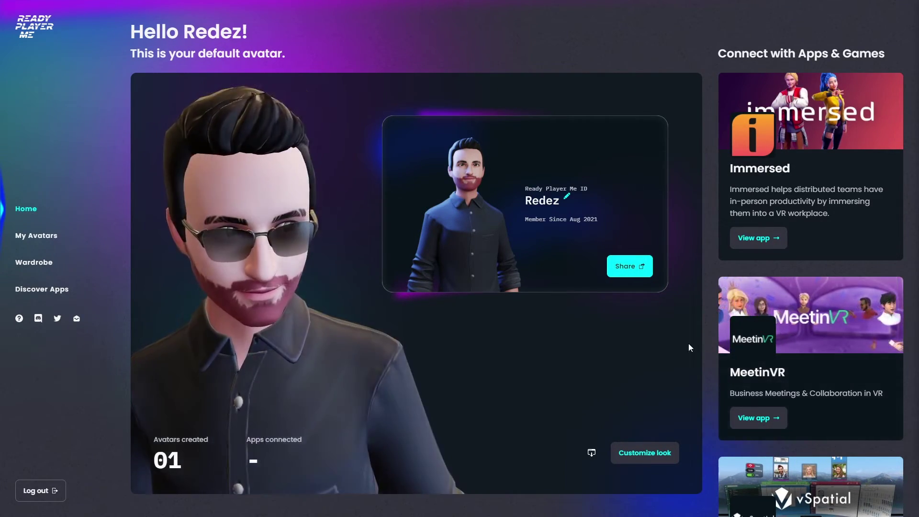
scroll(819, 175, "down", 3)
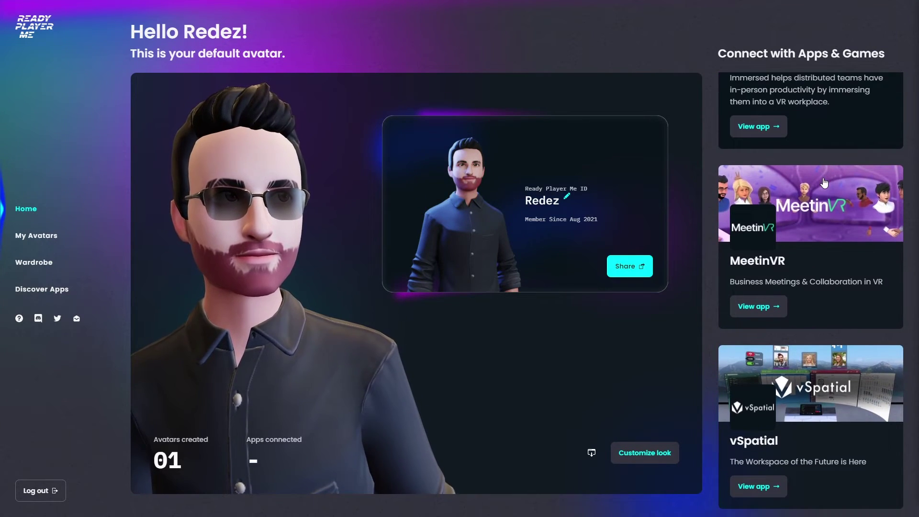
scroll(823, 182, "down", 2)
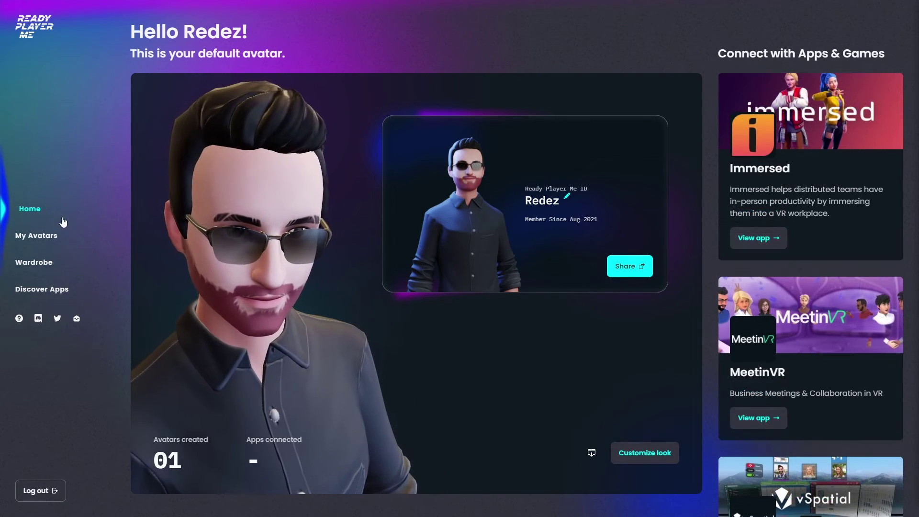
left_click(34, 239)
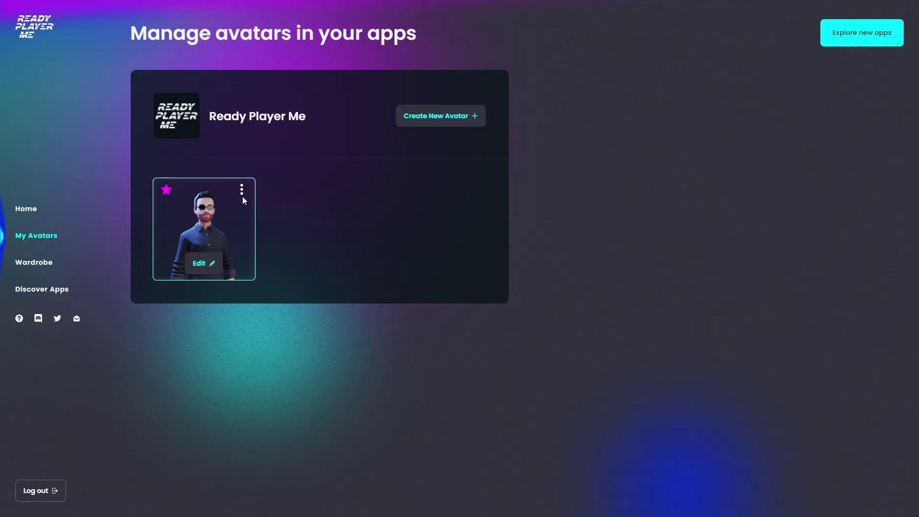
- Download the sunglasses avatar as a .glb file from its card's options menu
left_click(242, 189)
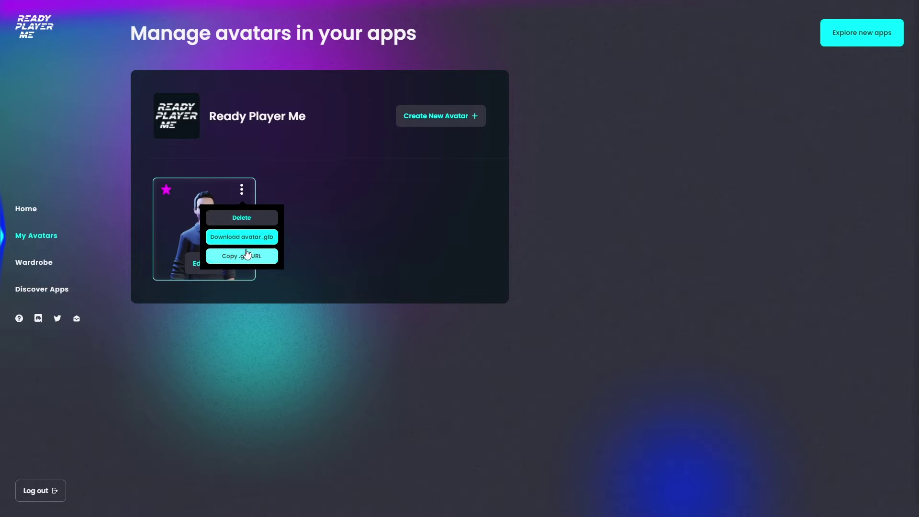
left_click(241, 236)
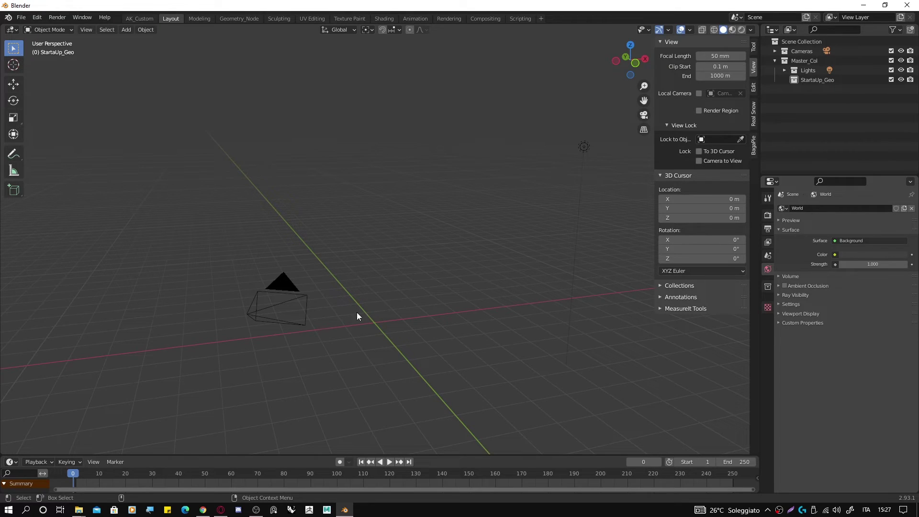
- Import the downloaded Redez_00.glb avatar into Blender with the glTF 2.0 importer
left_click(21, 18)
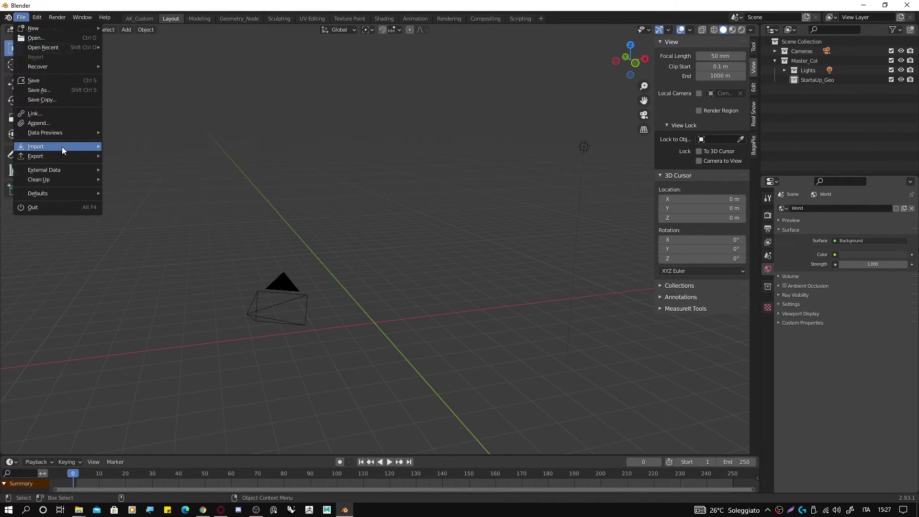
mouse_move(36, 147)
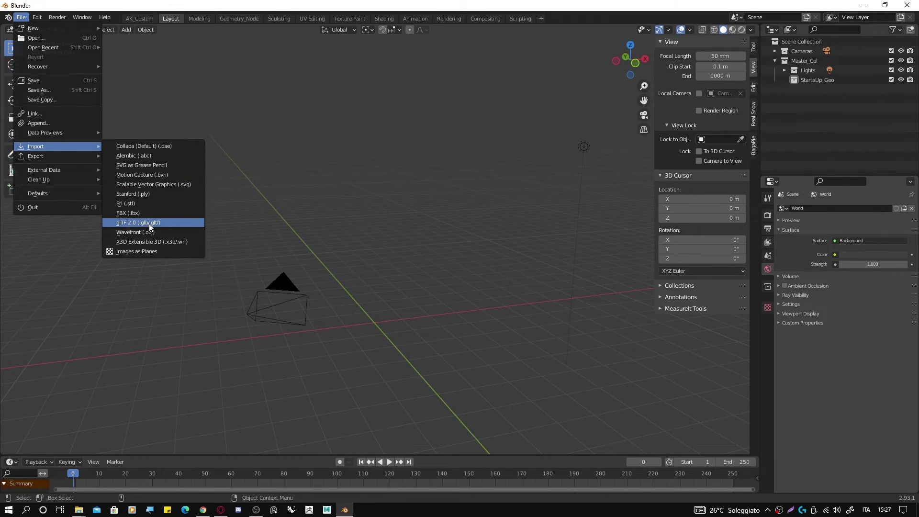
left_click(157, 223)
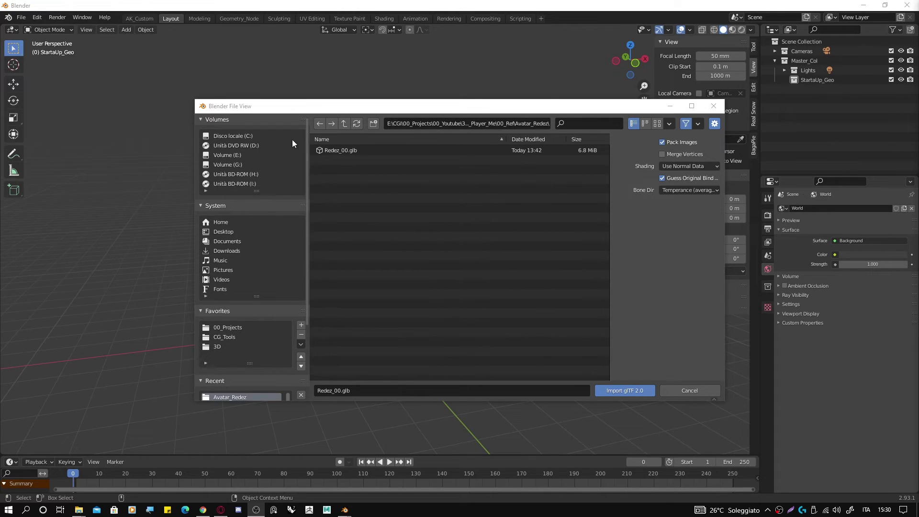
left_click(349, 151)
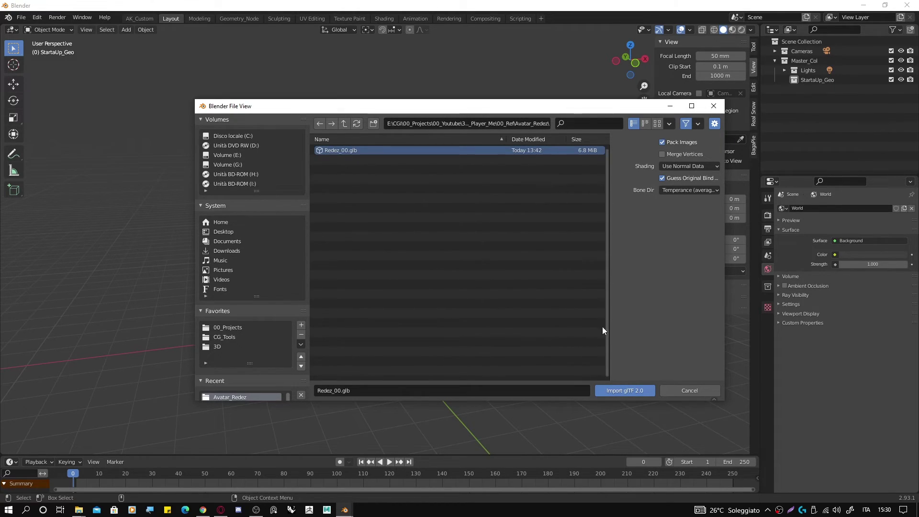
left_click(625, 390)
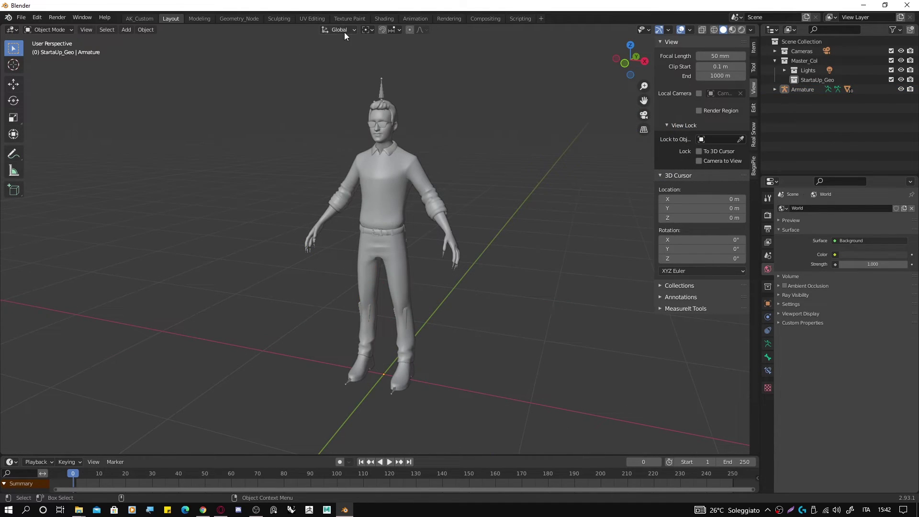
- Show the avatar in Material Preview shading and put its Armature into Pose Mode
left_click(731, 30)
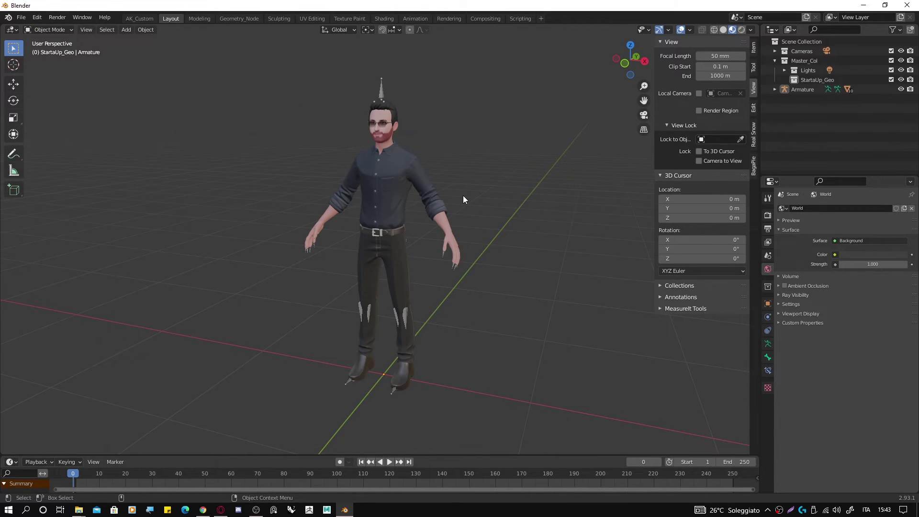
left_click(382, 89)
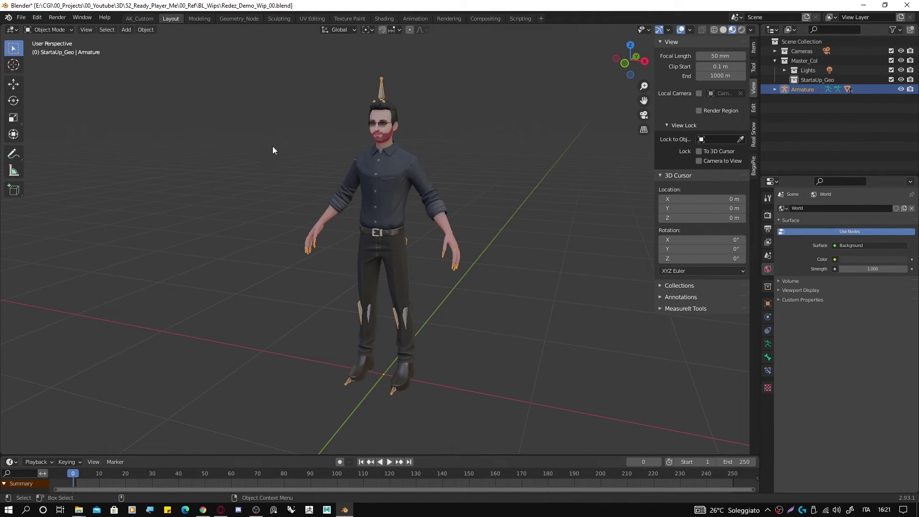
left_click(53, 30)
left_click(51, 62)
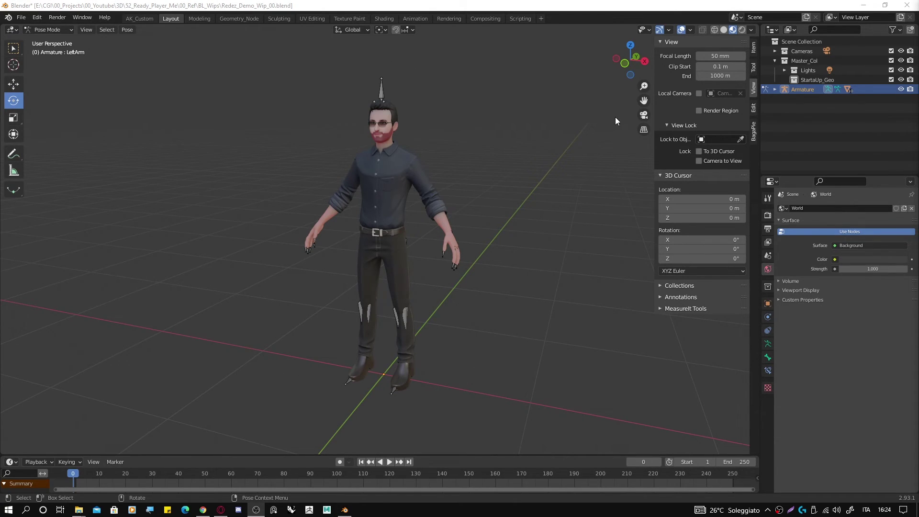
- Enable Pose Mode Fade Geometry in the viewport overlays at 0.280 so bones show
left_click(690, 30)
left_click(631, 269)
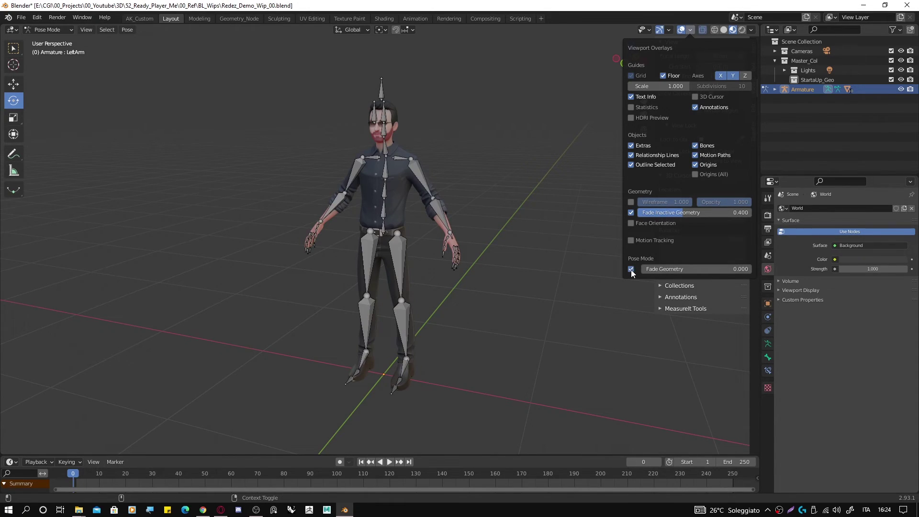
left_click_drag(646, 269, 690, 269)
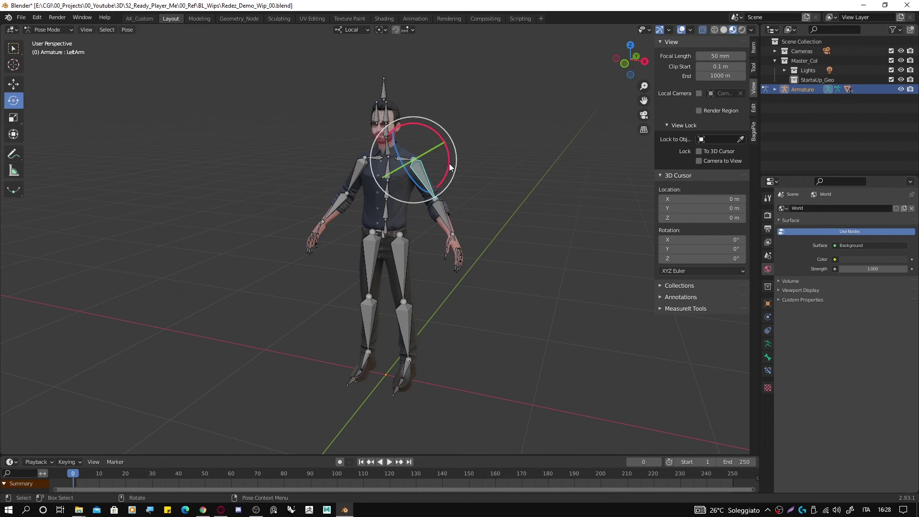
- Rotate the right arm bone outward from the shoulder
left_click(366, 159)
left_click(358, 174)
key("r")
left_click(396, 144)
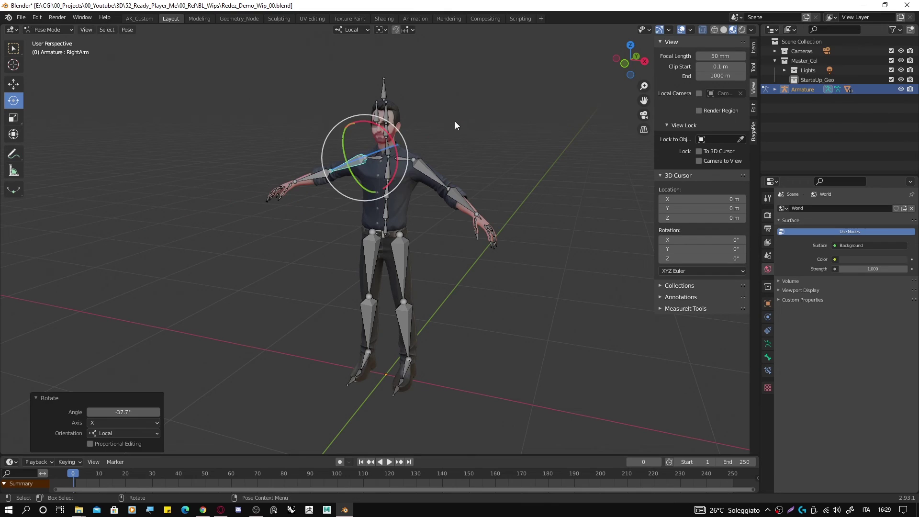
- Turn the neck about 24 degrees and tilt the head about 8.6 degrees
left_click(389, 162)
left_click_drag(368, 131, 383, 143)
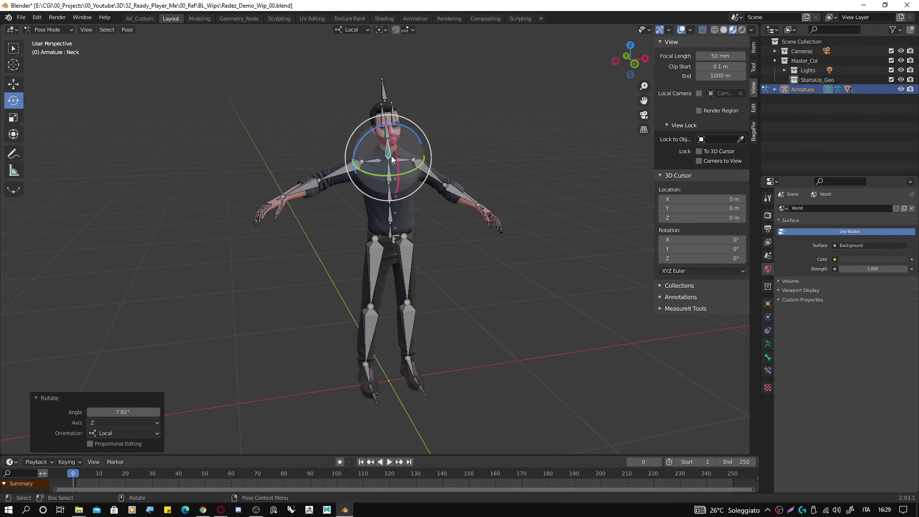
scroll(354, 150, "up", 3)
left_click(354, 149)
left_click_drag(377, 149, 375, 119)
scroll(451, 194, "down", 8)
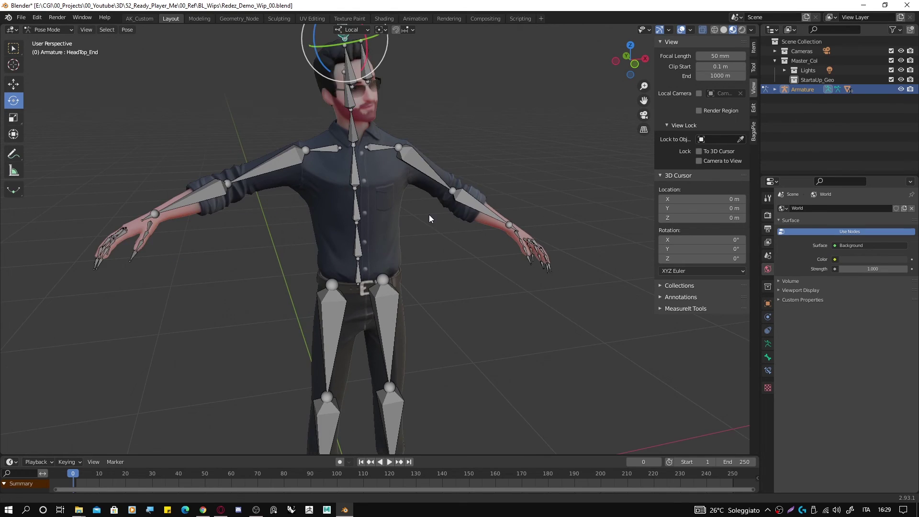
- Swing the right upper leg bone outward
left_click(291, 186)
left_click_drag(287, 107, 277, 121)
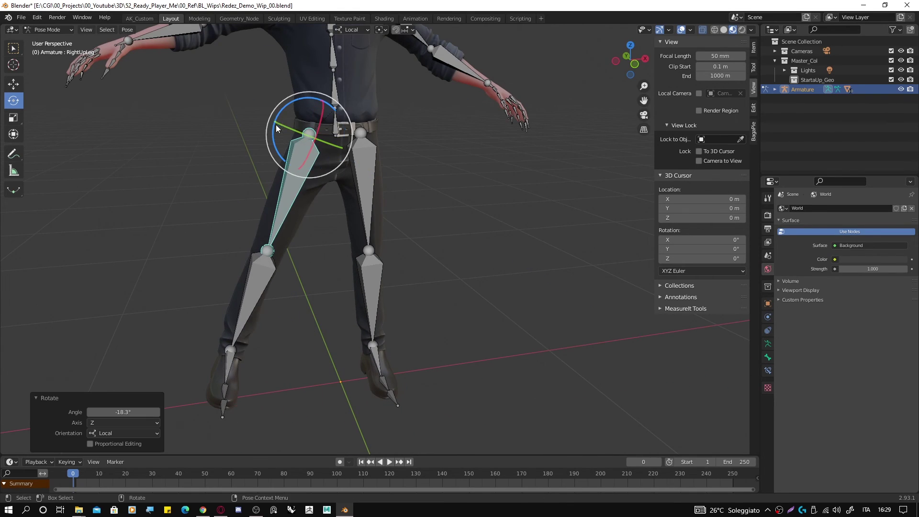
scroll(474, 188, "down", 5)
- Rotate the right arm further and raise it from the right shoulder
left_click(348, 113)
scroll(346, 113, "up", 4)
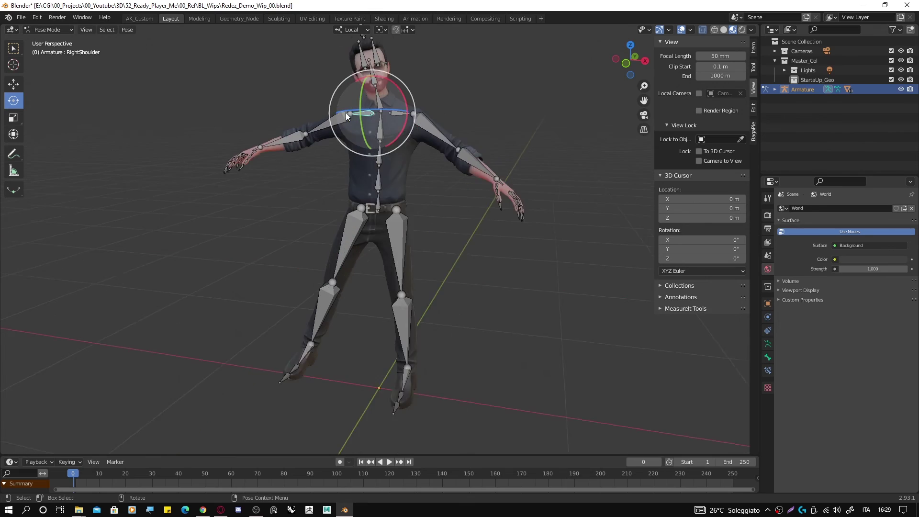
left_click(330, 117)
left_click_drag(381, 95, 411, 103)
left_click(369, 111)
- Rotate the left upper leg bone outward about 8 degrees
scroll(392, 206, "down", 2)
scroll(367, 344, "right", 2)
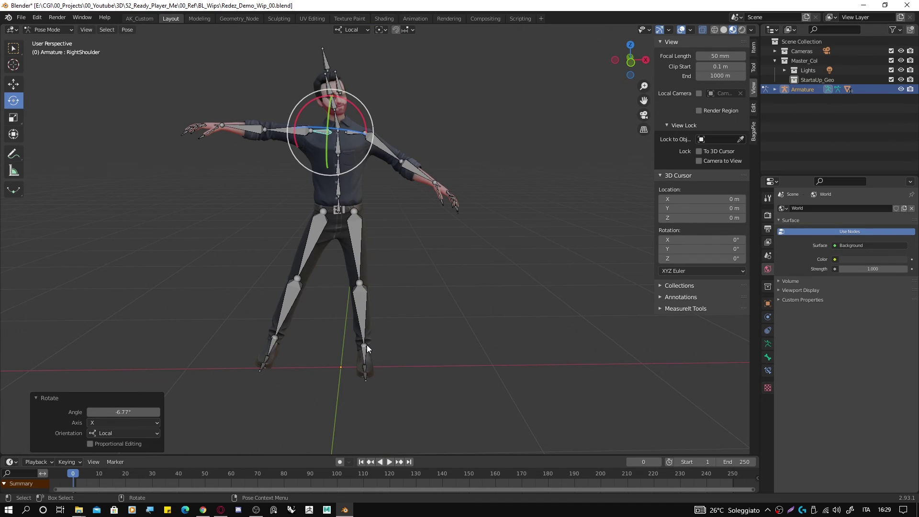
left_click(356, 212)
mouse_move(376, 190)
left_mouse_down()
mouse_move(444, 196)
mouse_move(303, 193)
left_mouse_up()
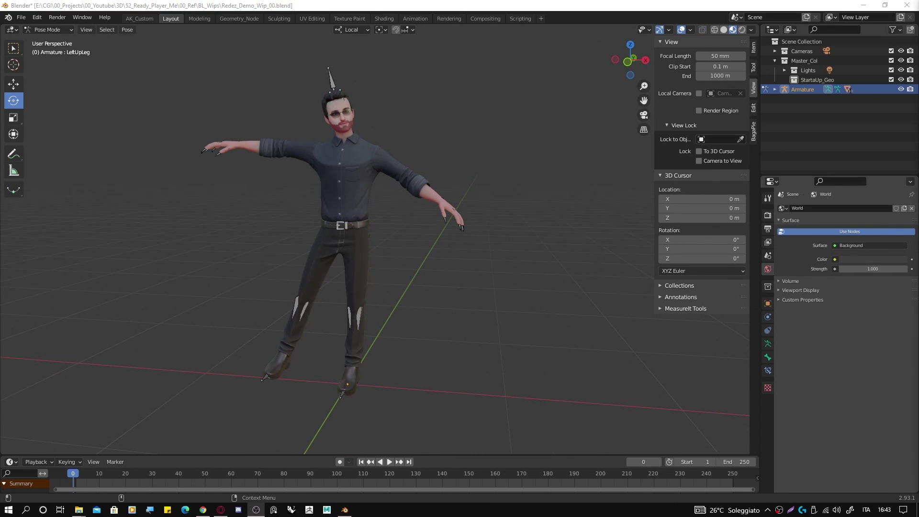